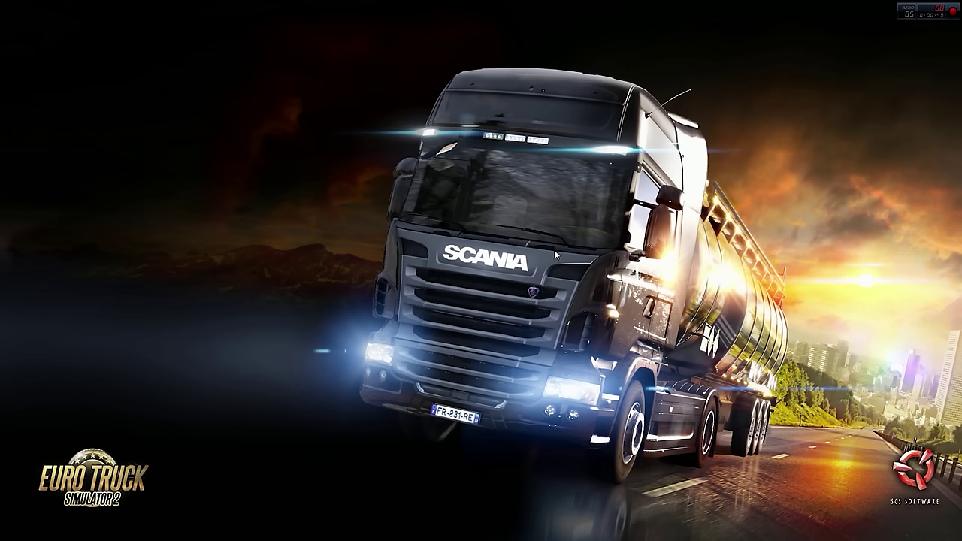
Step: Switch to the browser, review the Lights mod page on ets2.lt, and download LIGHTS ETS2 MOD by Dallyborr.rar from its Zippyshare link
key(alt+Tab)
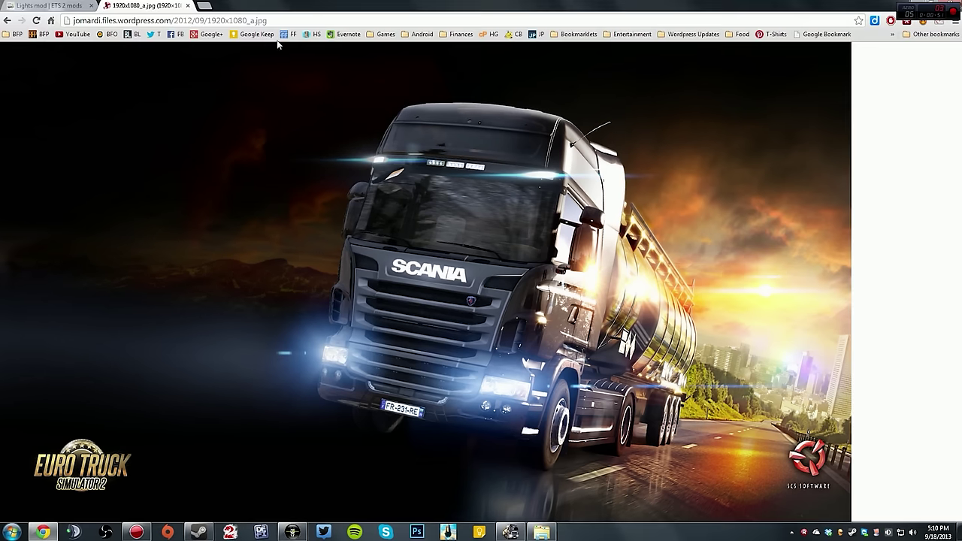
click(67, 7)
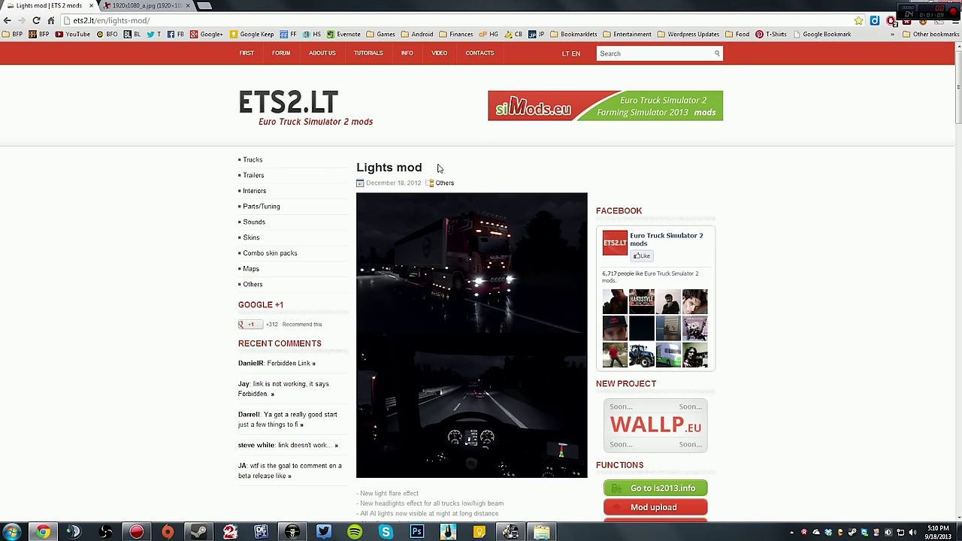
scroll(439, 168, down, 3)
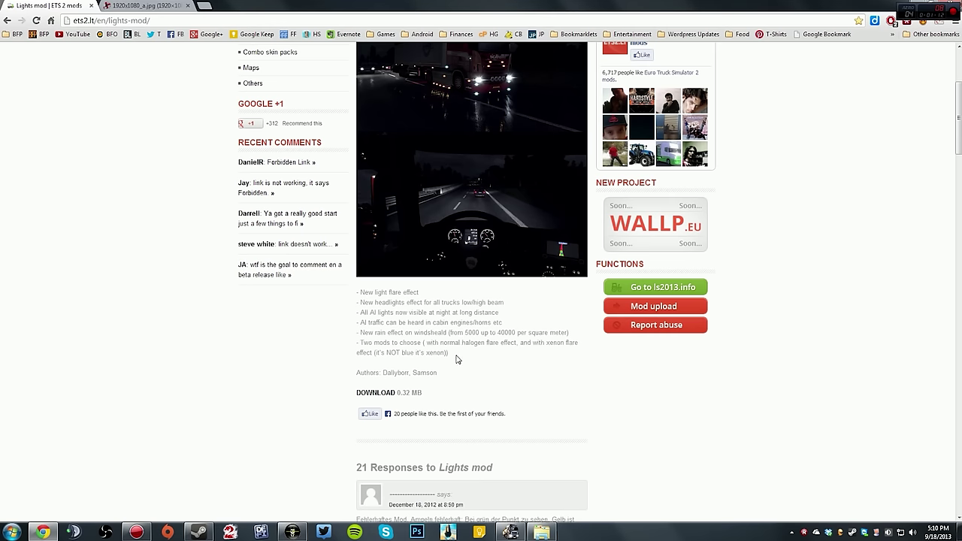
scroll(455, 360, up, 2)
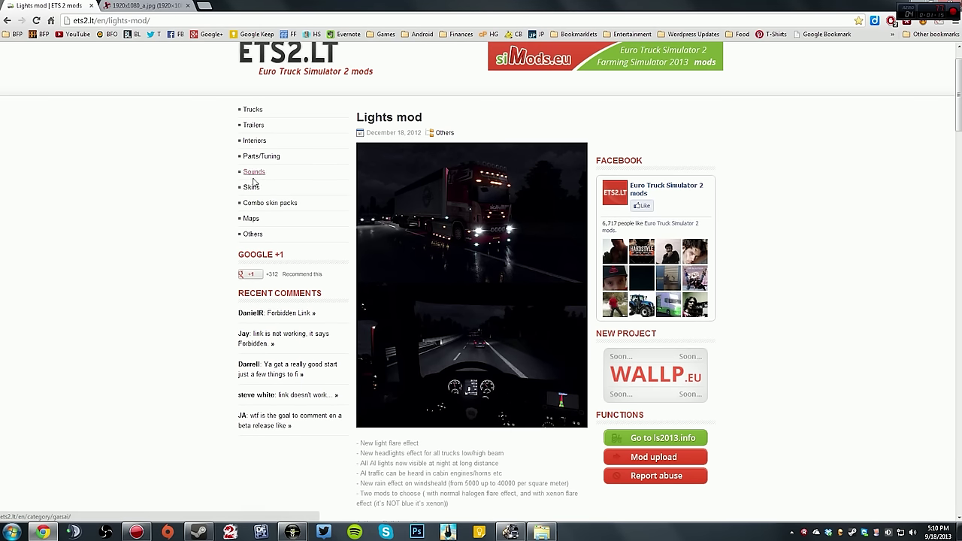
scroll(458, 413, down, 2)
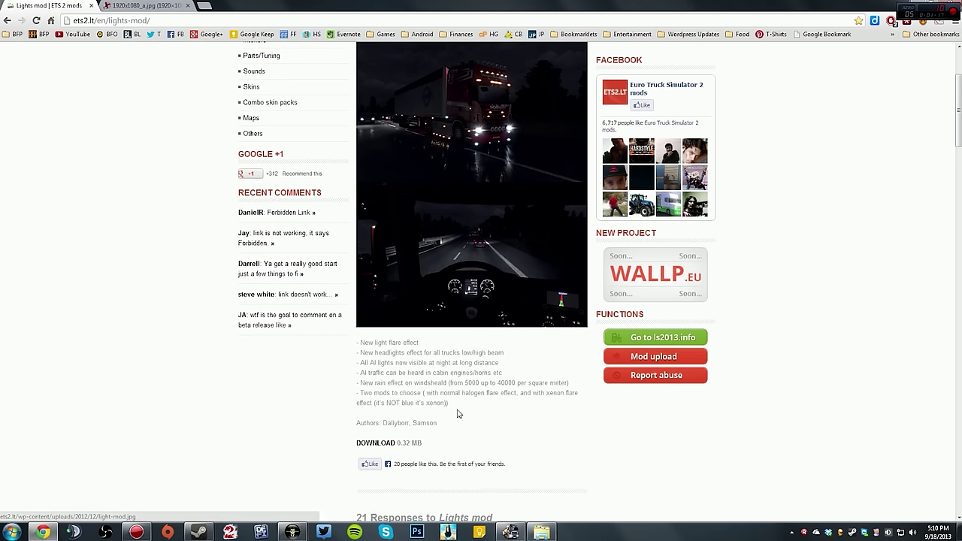
click(375, 445)
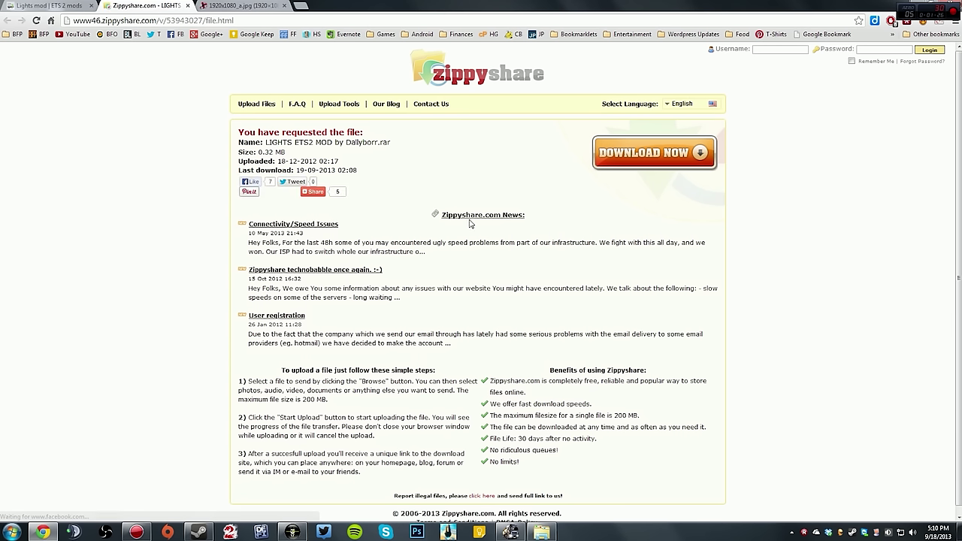
click(661, 156)
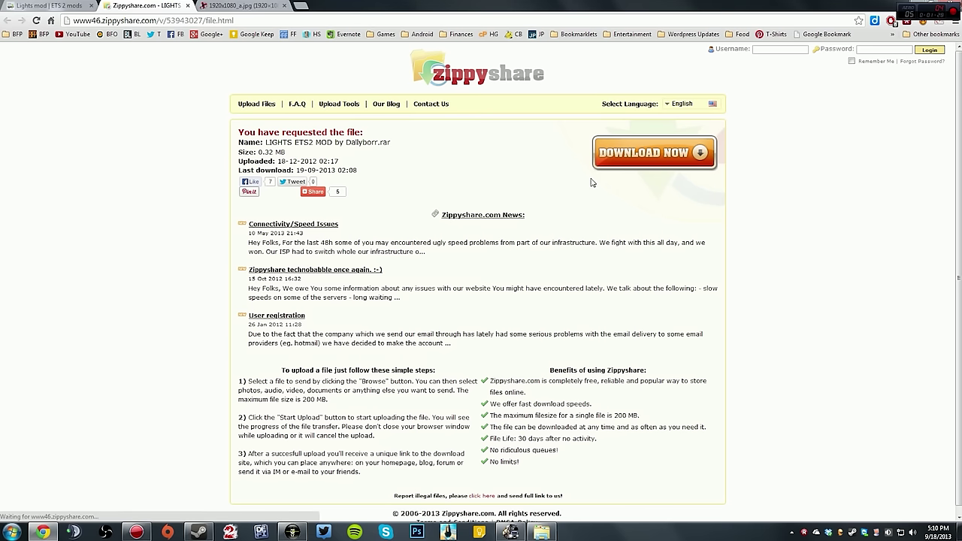
click(654, 159)
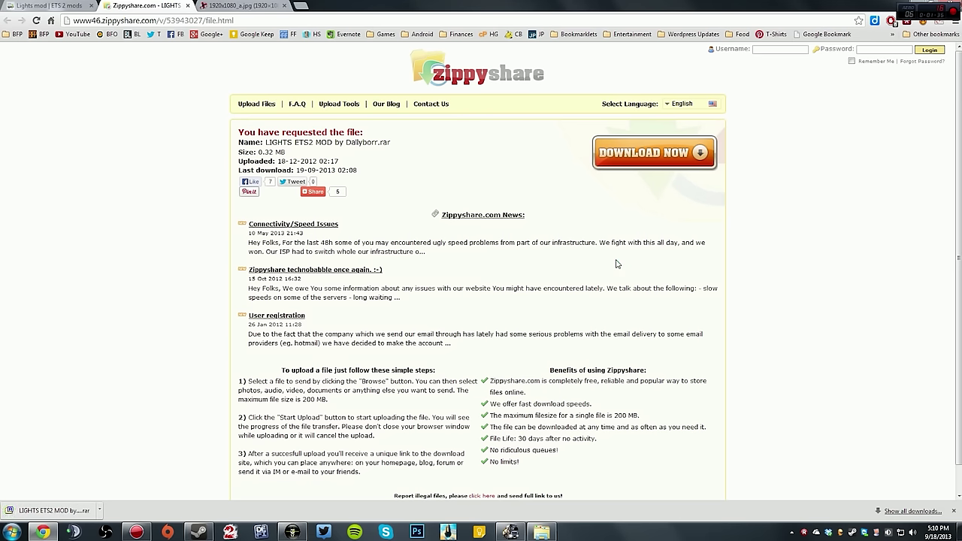
Step: Minimize the open windows and extract LIGHTS ETS2 MOD by Dallyborr.rar on the desktop into a folder named after the archive
click(910, 4)
drag(66, 283, 79, 328)
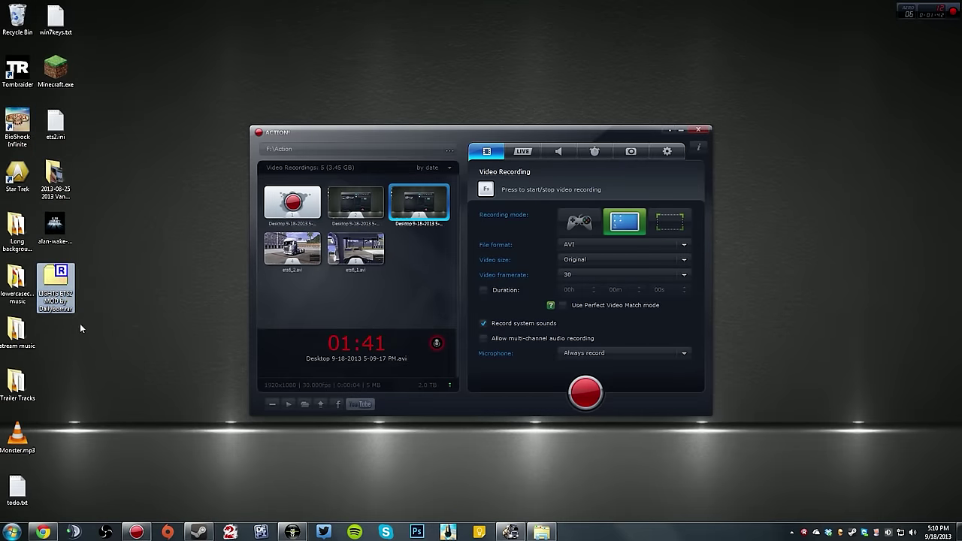
mouse_move(68, 289)
click(668, 131)
right_click(64, 278)
mouse_move(101, 293)
click(222, 325)
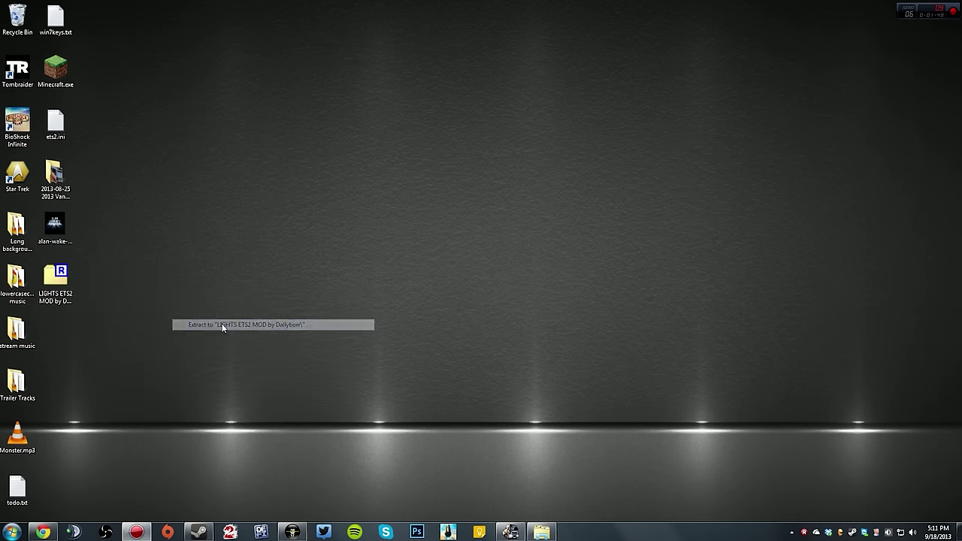
Step: Open the extracted LIGHTS ETS2 MOD by Dallyborr folder, maximize its window, and enter the inner folder of the same name
double_click(55, 331)
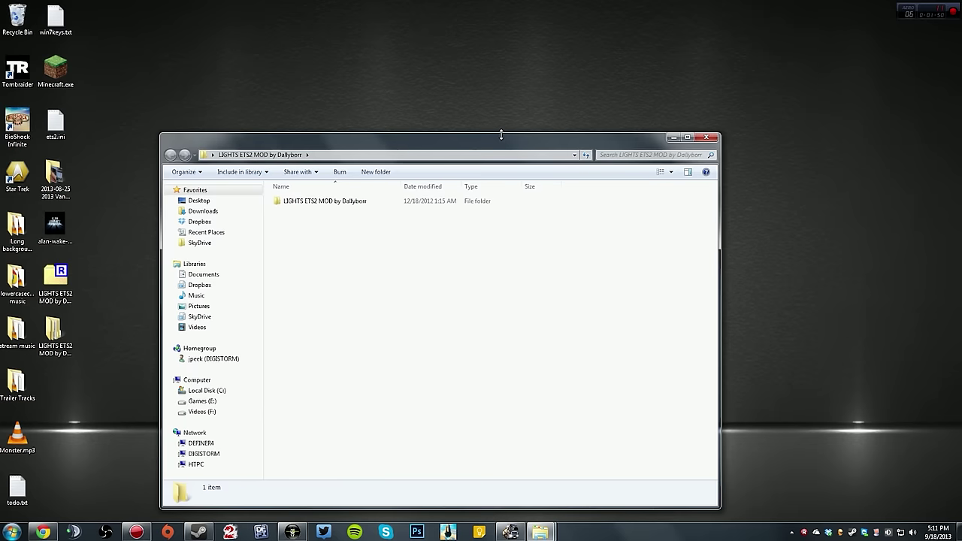
double_click(502, 141)
double_click(169, 65)
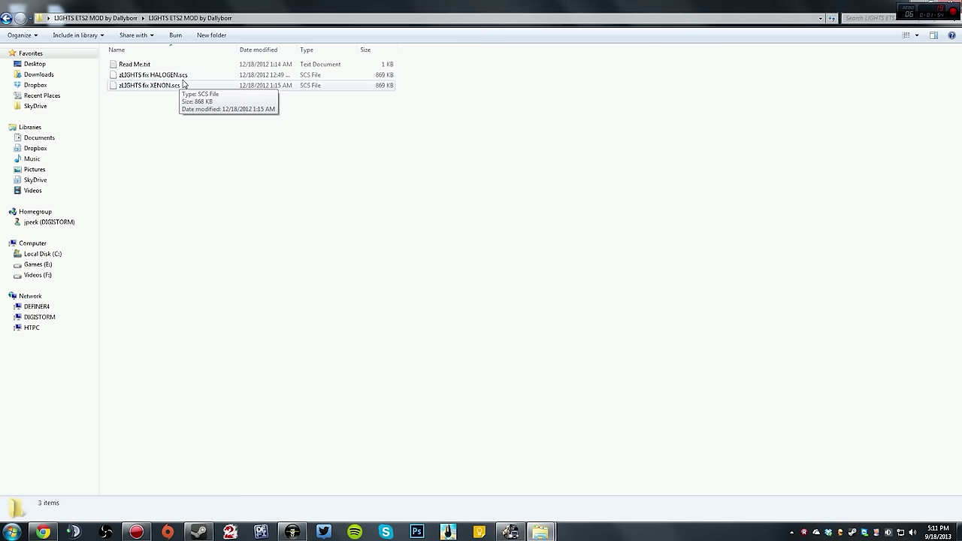
Step: Read the mod's Read Me.txt in the text editor and close it
click(136, 64)
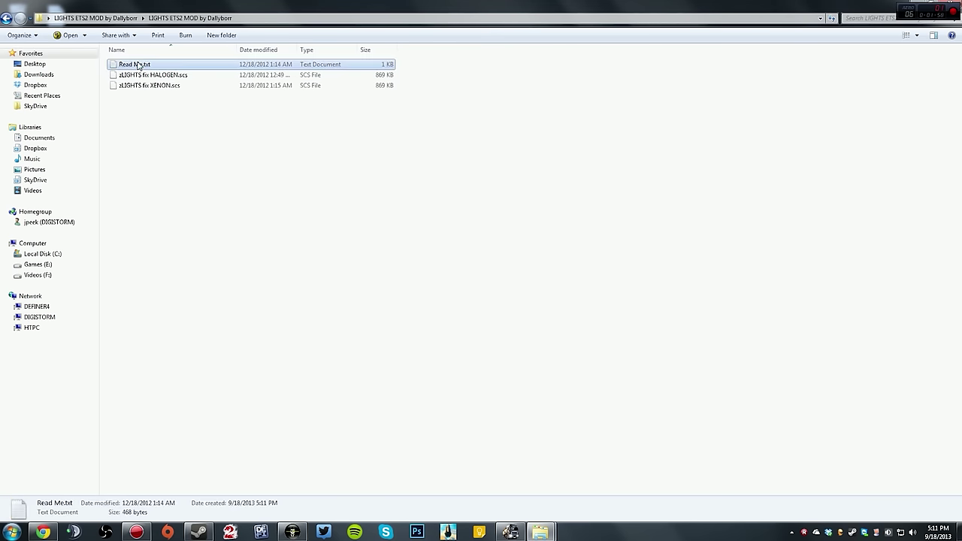
key(Return)
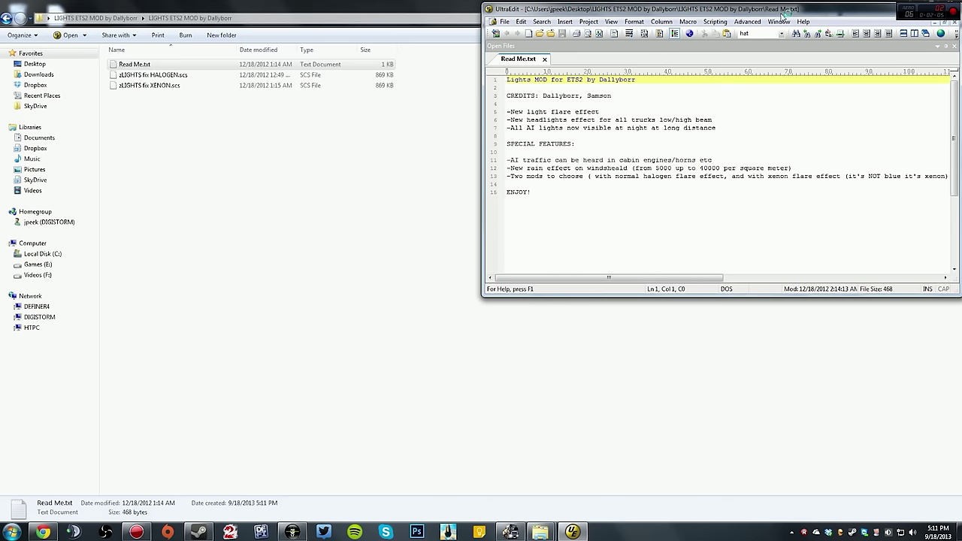
key(alt+F4)
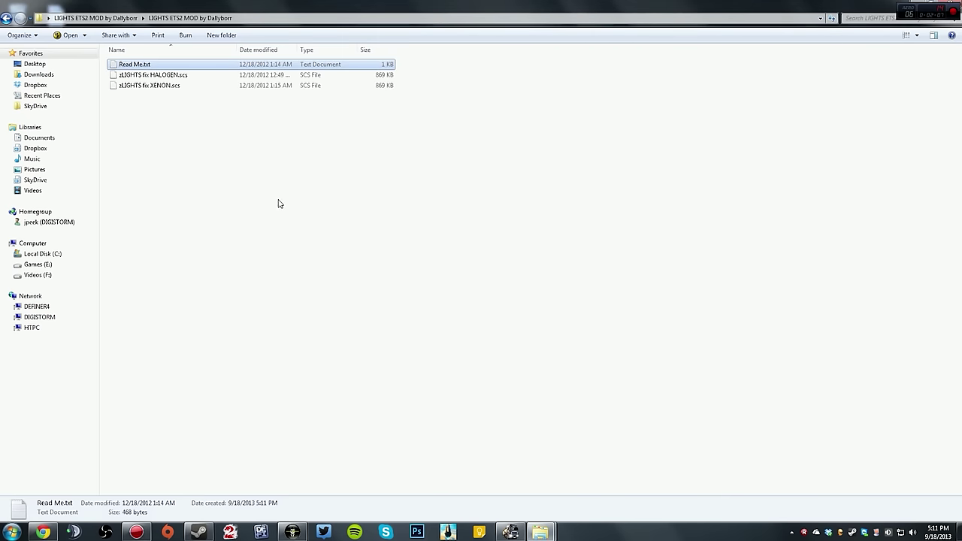
Step: Copy the zLIGHTS fix XENON.scs file
click(180, 98)
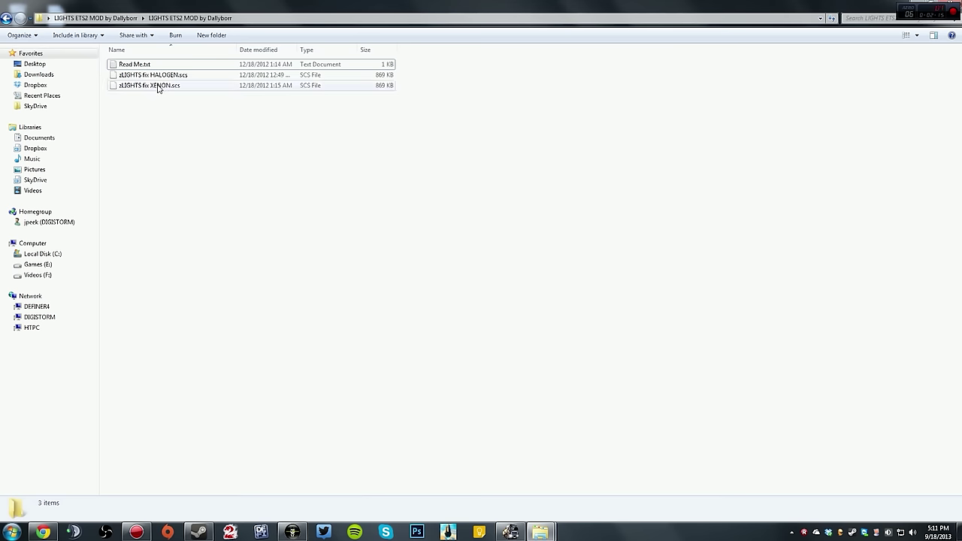
right_click(157, 88)
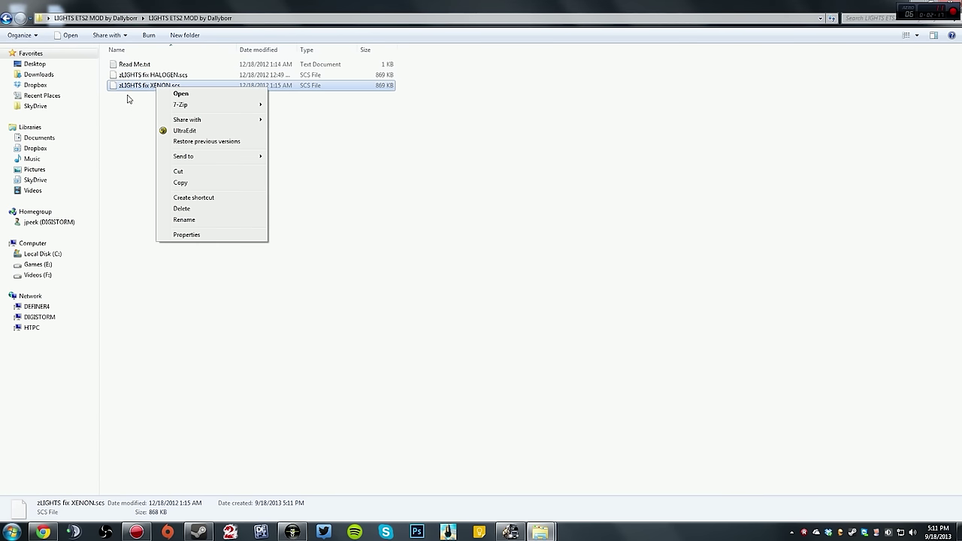
click(181, 183)
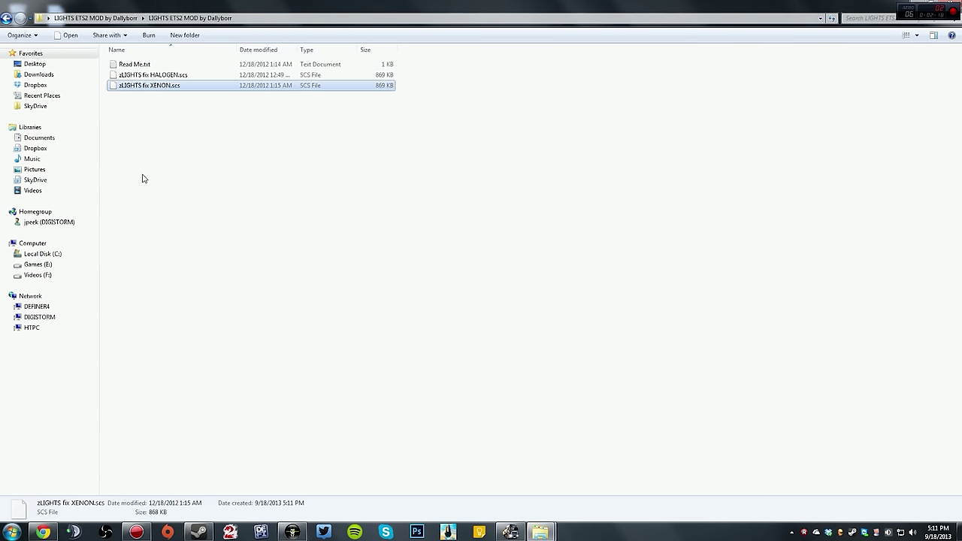
Step: Open the Euro Truck Simulator 2 folder in Documents and back up its profiles folder as a duplicate in the same location
click(42, 139)
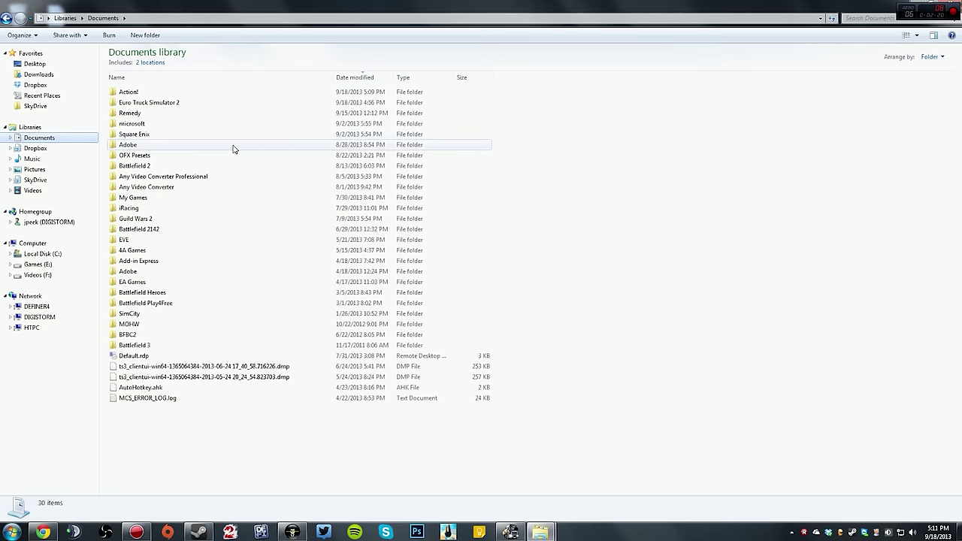
double_click(148, 103)
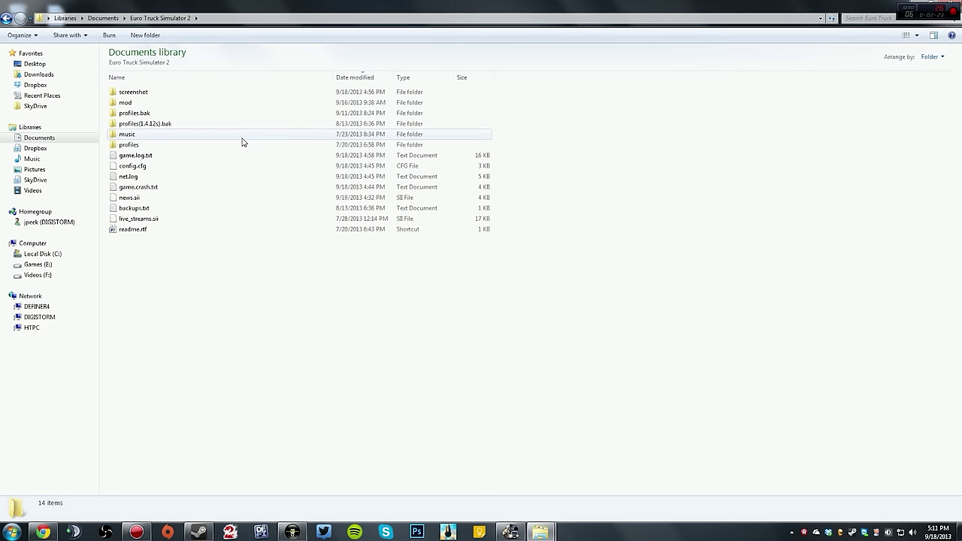
click(134, 147)
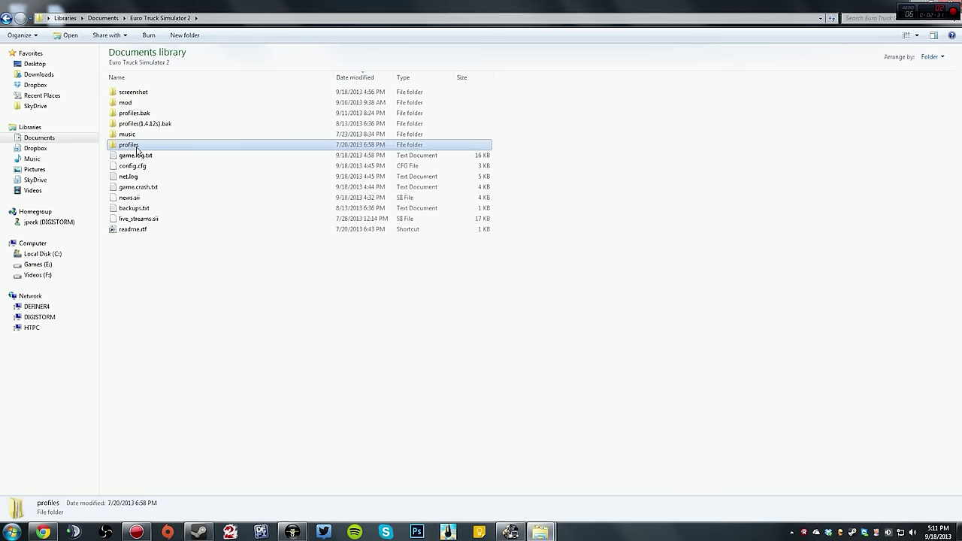
right_click(132, 147)
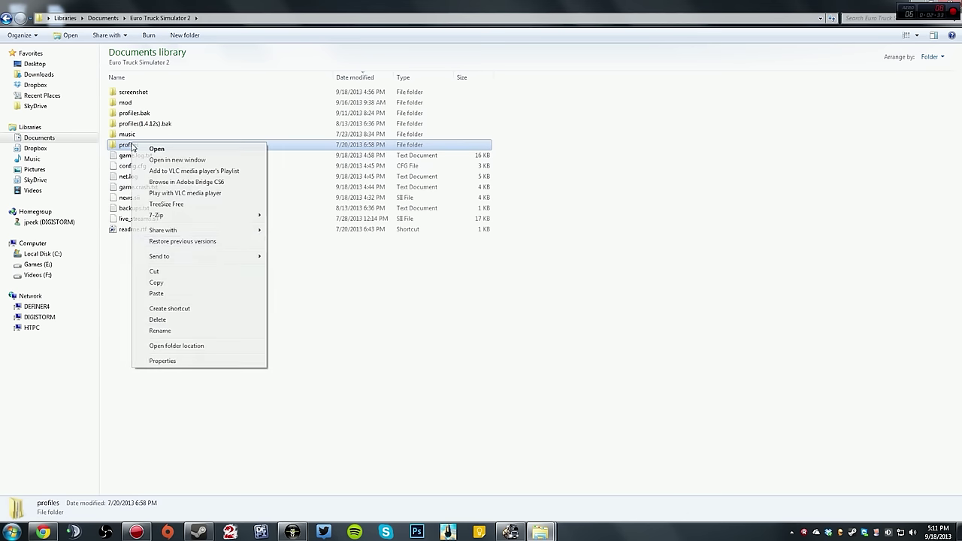
click(163, 284)
right_click(144, 257)
click(207, 318)
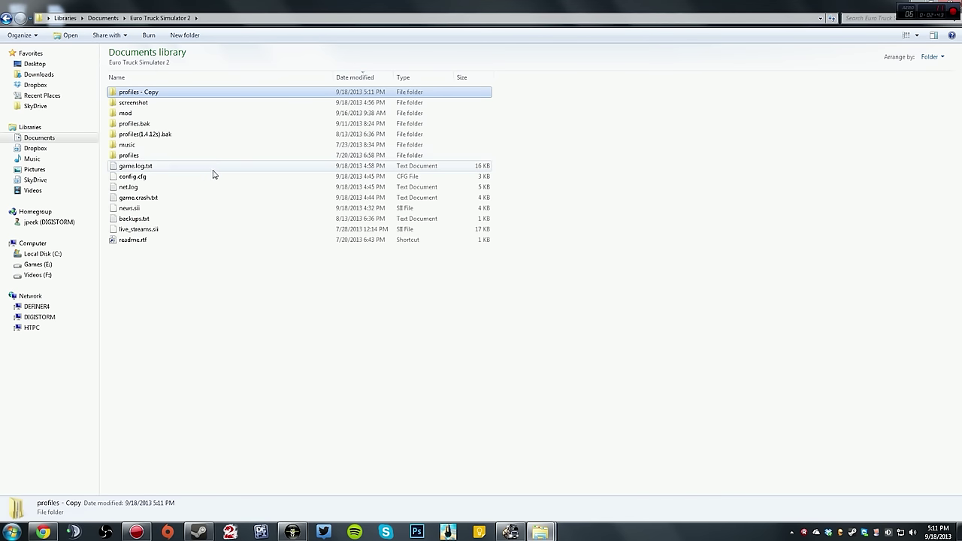
Step: Return to the inner LIGHTS ETS2 MOD by Dallyborr folder on the desktop and copy zLIGHTS fix XENON.scs
click(540, 531)
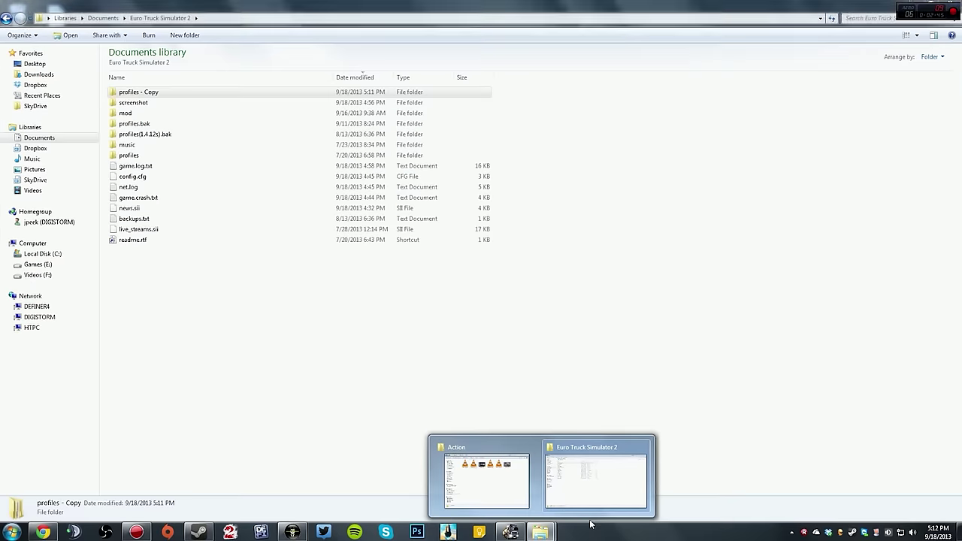
click(590, 496)
key(BackSpace)
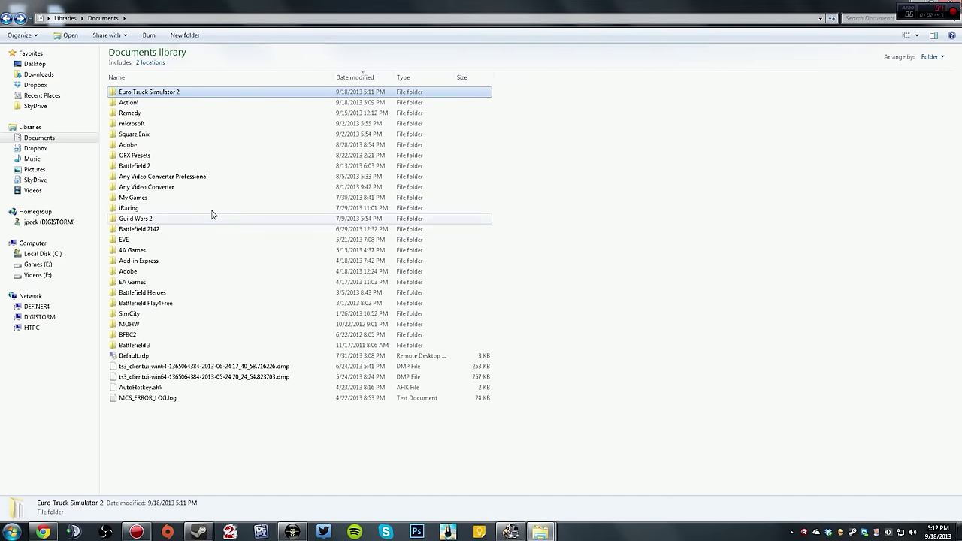
click(35, 64)
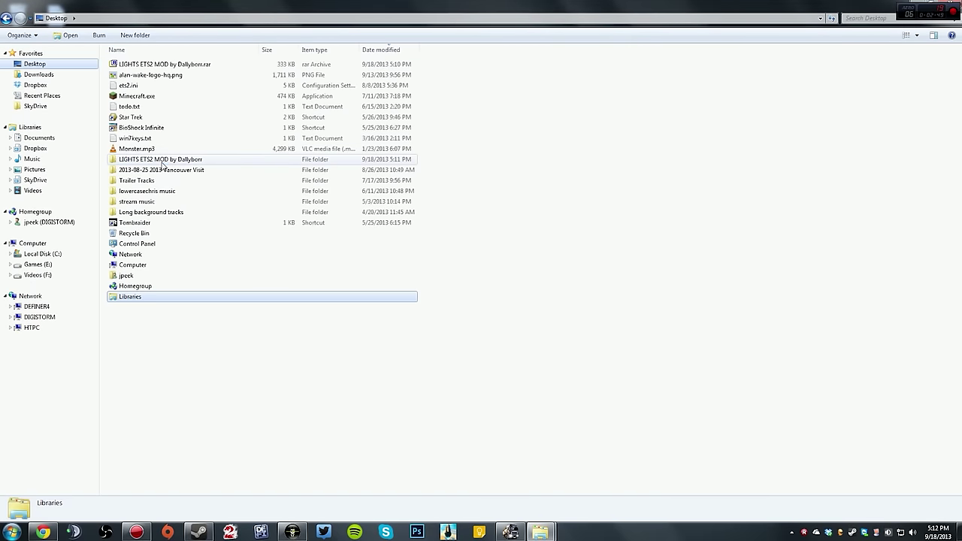
double_click(161, 159)
double_click(144, 65)
right_click(148, 88)
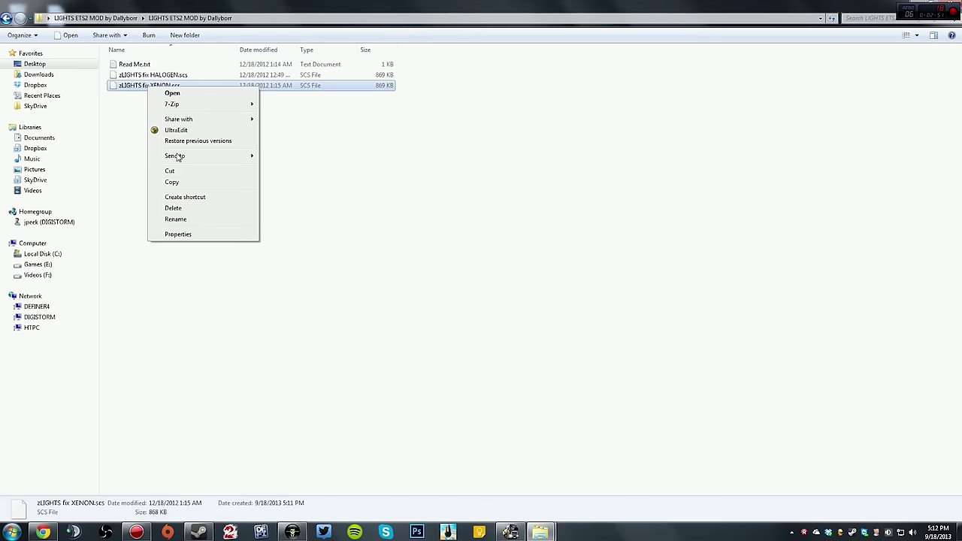
click(172, 183)
Step: Open the mod folder under Documents, Euro Truck Simulator 2, and try to paste zLIGHTS fix XENON.scs, cancelling at the replace dialog
click(50, 141)
double_click(150, 91)
double_click(147, 114)
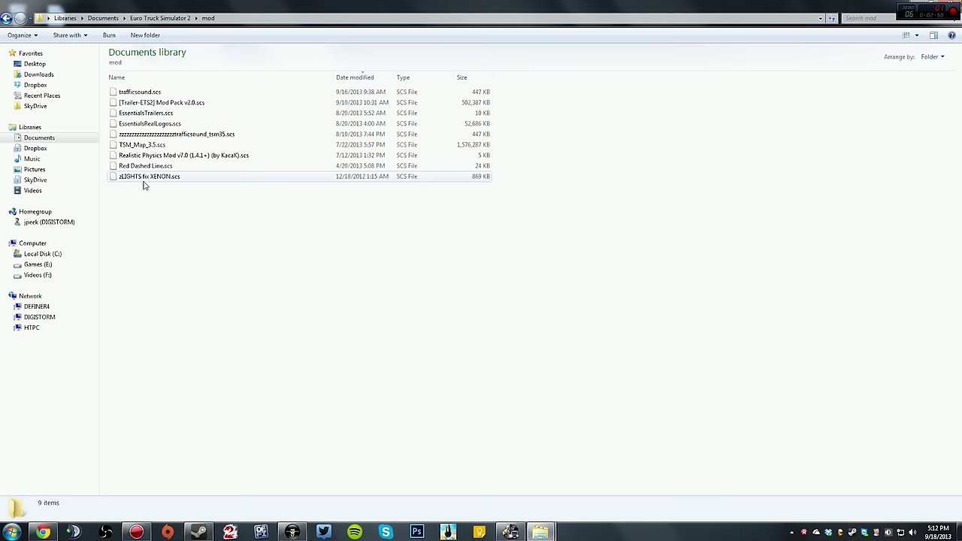
right_click(180, 205)
click(208, 276)
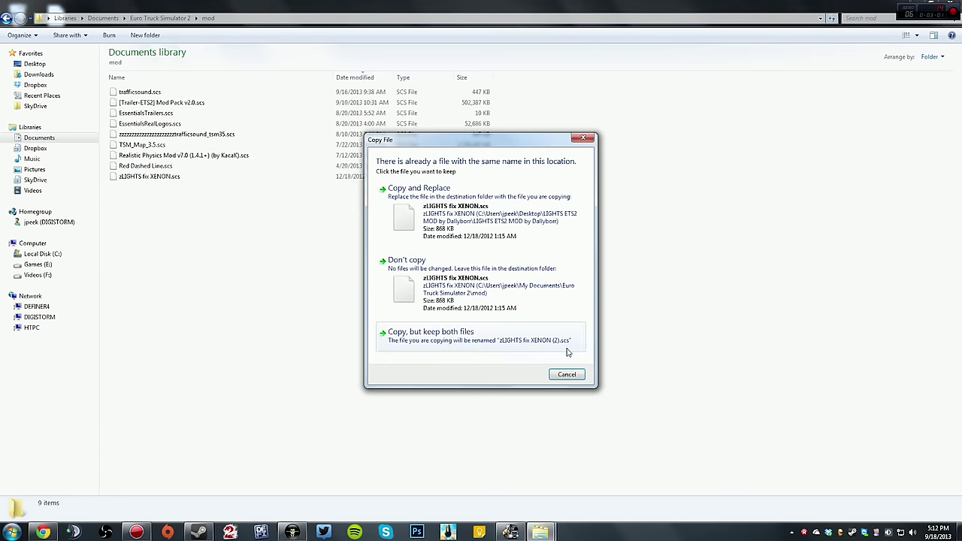
click(571, 370)
click(159, 180)
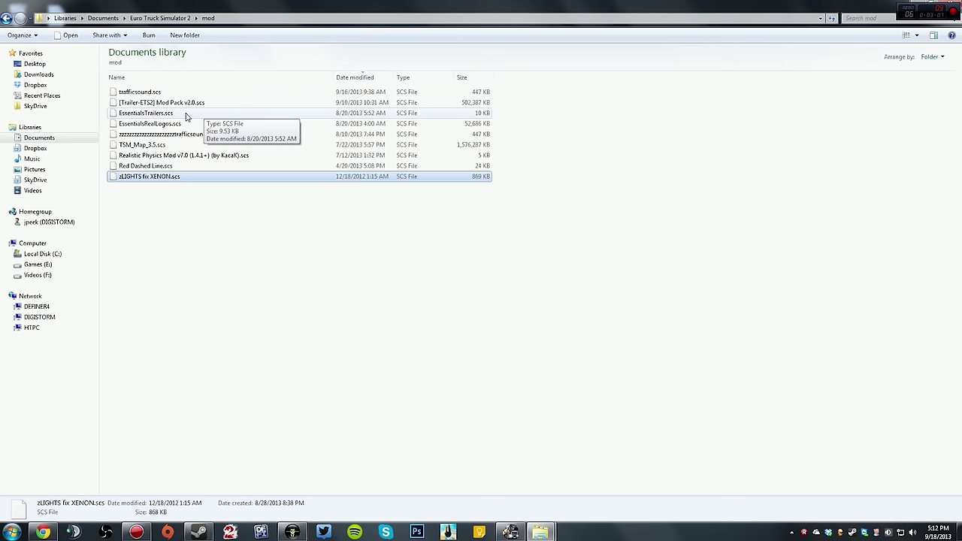
click(289, 148)
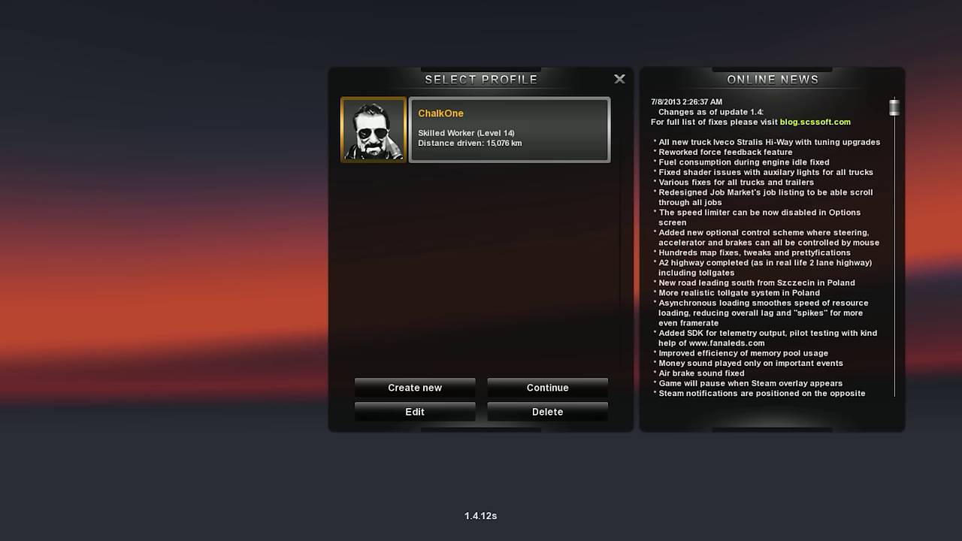
Step: In Euro Truck Simulator 2, edit the profile to enable trafficsound.scs, EssentialsTrailers.scs, EssentialsRealLogos.scs and [Trailer-ETS2] Mod Pack v2.0.scs, apply, and continue with that profile
click(425, 415)
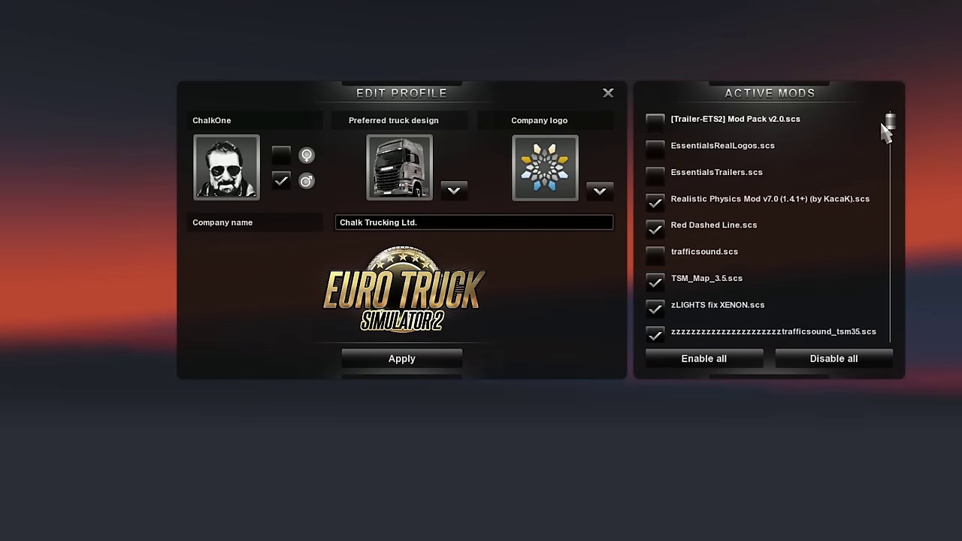
mouse_move(892, 131)
mouse_down()
mouse_move(893, 338)
mouse_move(891, 129)
mouse_up()
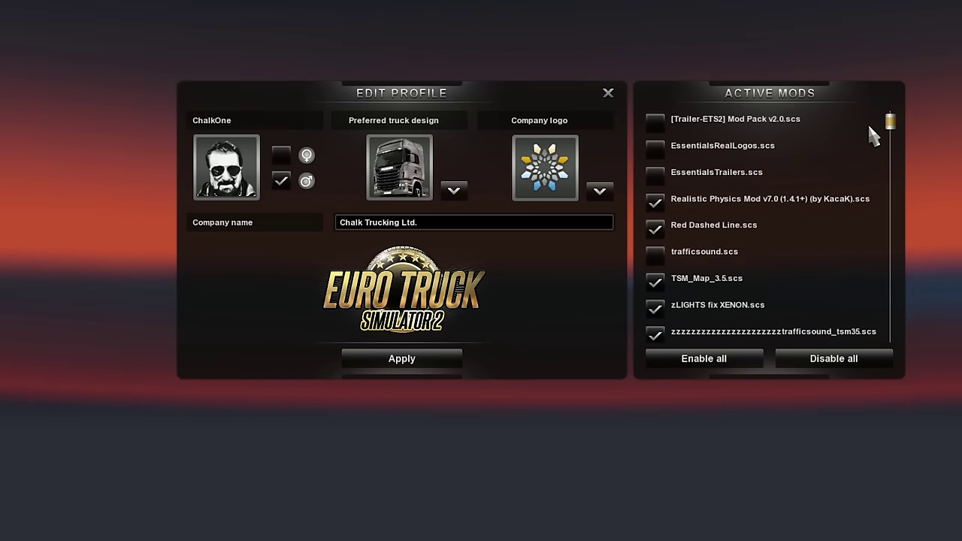
click(658, 256)
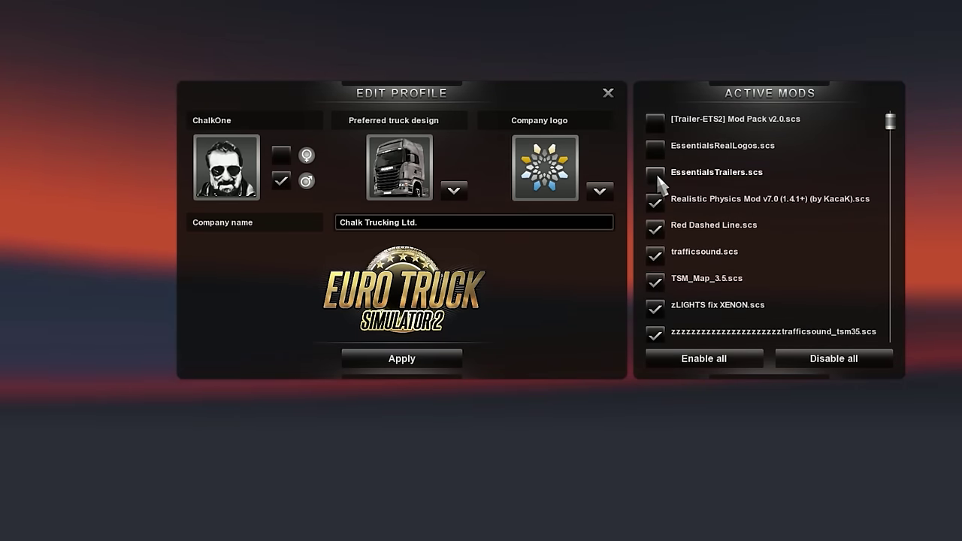
click(656, 175)
click(654, 147)
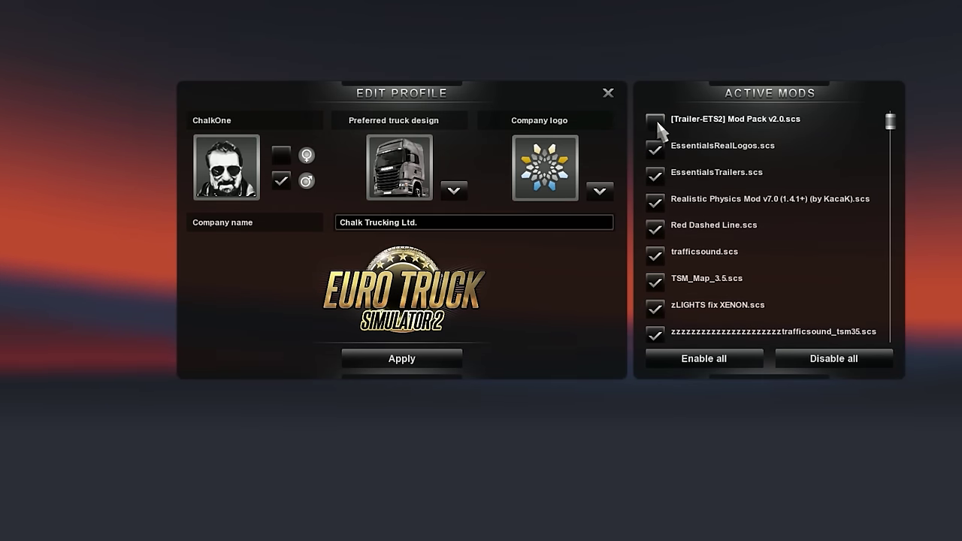
click(655, 122)
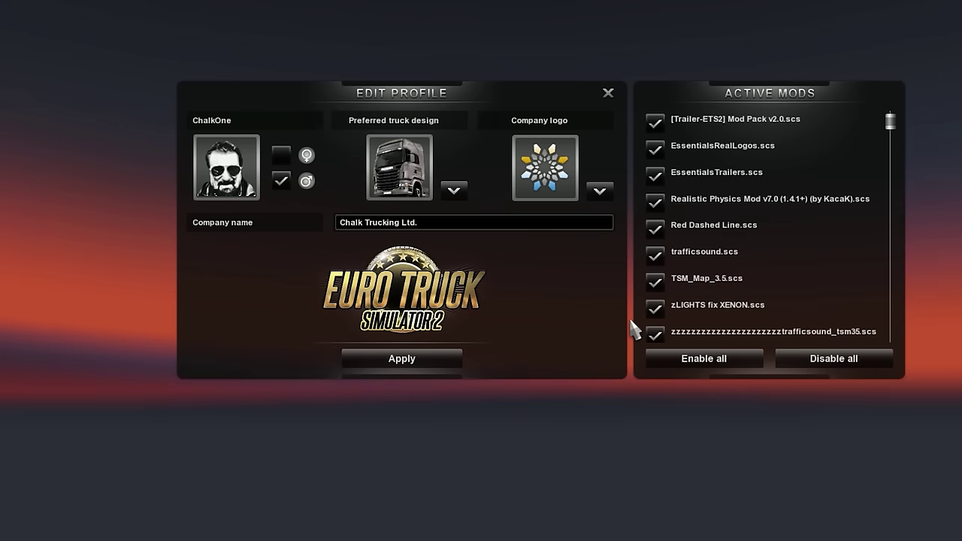
click(399, 362)
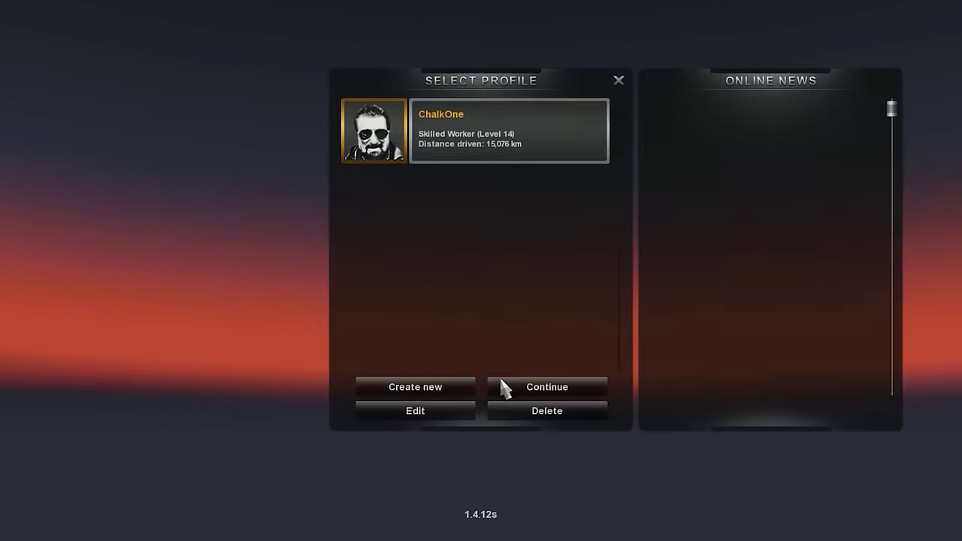
click(548, 388)
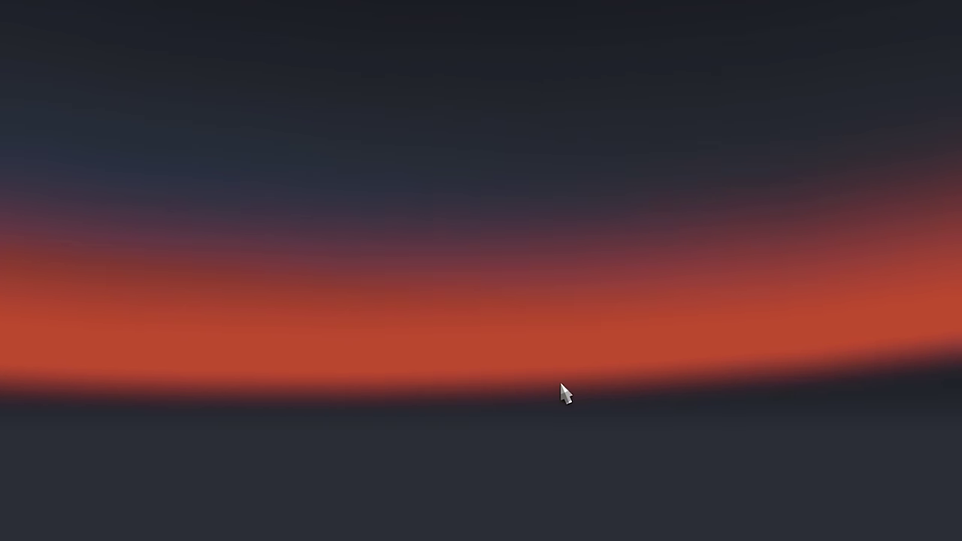